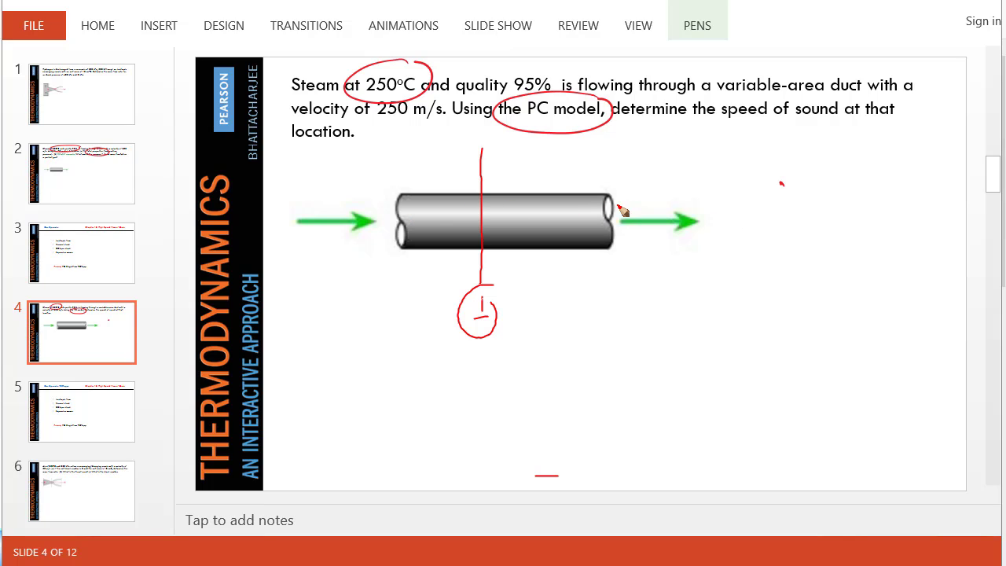
Step: Sketch a converging-diverging duct extension beyond the pipe outlet with a flow arrow, section lines and circled state labels 2, 3 and 4, then clear the markings
{"action": "left_click_drag", "start_coordinate": [616, 198], "coordinate": [718, 208]}
{"action": "mouse_move", "coordinate": [611, 248]}
{"action": "left_mouse_down"}
{"action": "mouse_move", "coordinate": [736, 230]}
{"action": "mouse_move", "coordinate": [764, 198]}
{"action": "left_mouse_up"}
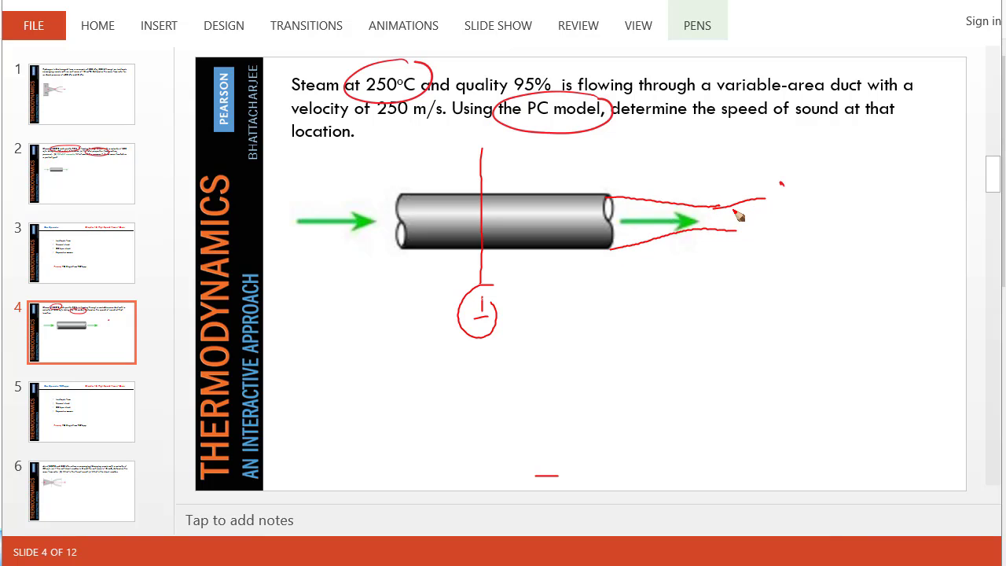
{"action": "left_click_drag", "start_coordinate": [687, 218], "coordinate": [732, 221]}
{"action": "left_click_drag", "start_coordinate": [705, 186], "coordinate": [704, 255]}
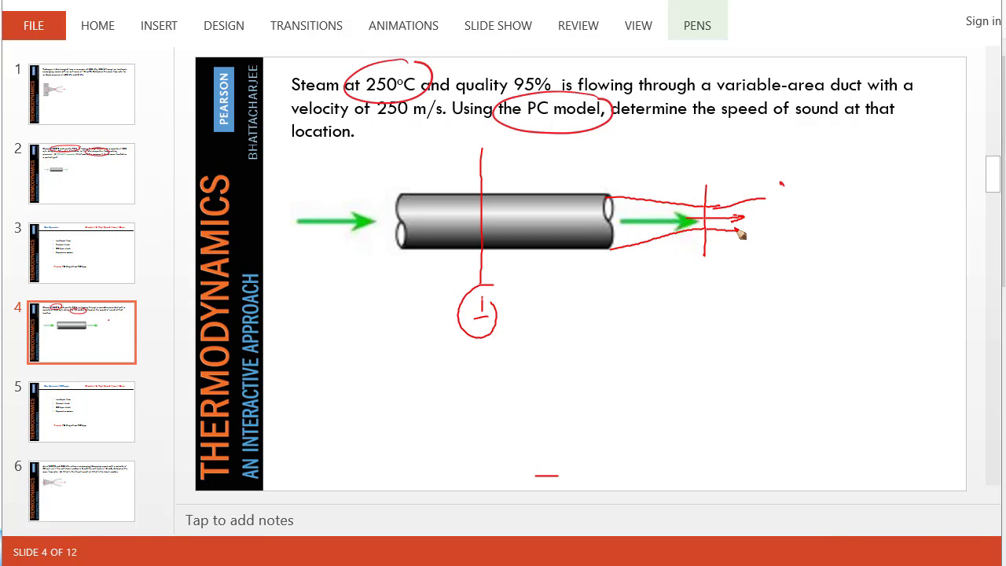
{"action": "mouse_move", "coordinate": [696, 275]}
{"action": "left_mouse_down"}
{"action": "mouse_move", "coordinate": [754, 287]}
{"action": "mouse_move", "coordinate": [753, 297]}
{"action": "mouse_move", "coordinate": [808, 294]}
{"action": "mouse_move", "coordinate": [814, 258]}
{"action": "left_mouse_up"}
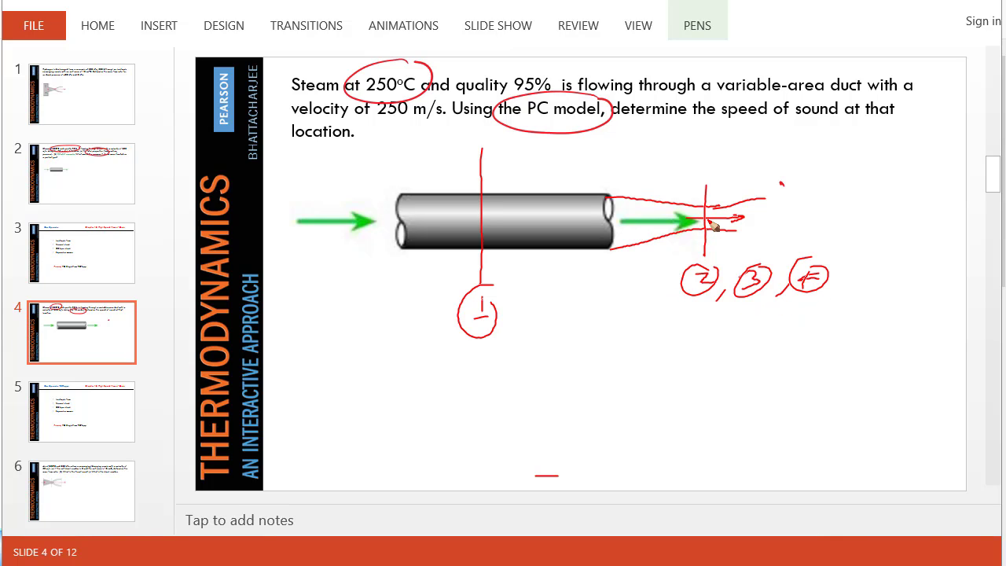
{"action": "left_click_drag", "start_coordinate": [731, 233], "coordinate": [786, 244]}
{"action": "mouse_move", "coordinate": [742, 206]}
{"action": "left_mouse_down"}
{"action": "mouse_move", "coordinate": [795, 186]}
{"action": "mouse_move", "coordinate": [767, 253]}
{"action": "left_mouse_up"}
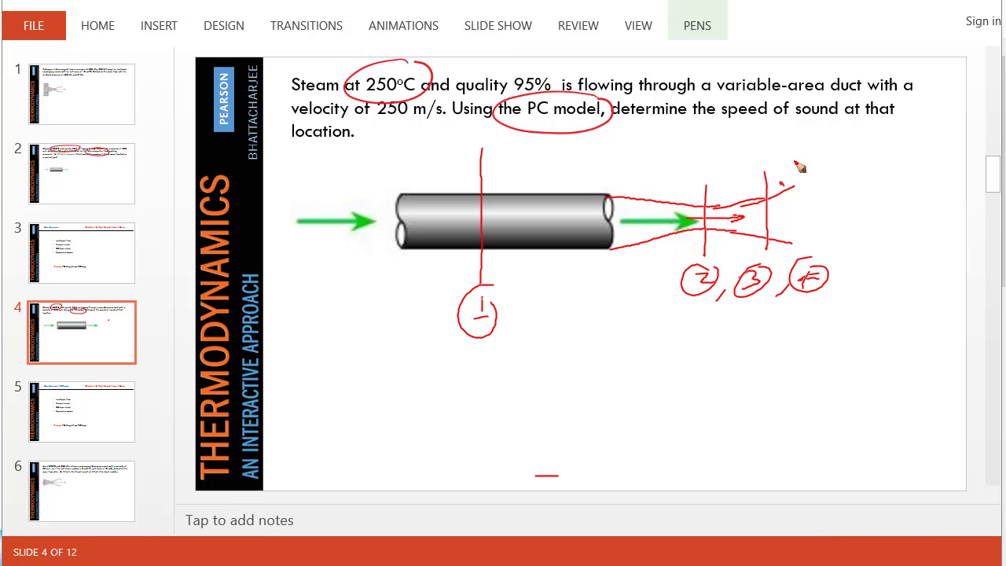
{"action": "key", "text": "Escape"}
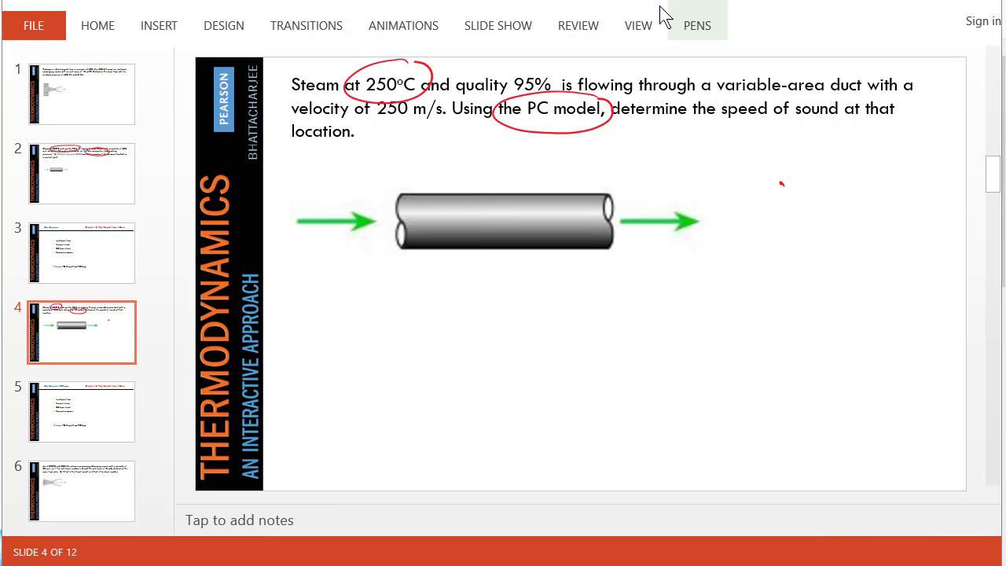
Step: Switch to the thermofluids.net PC-model TESTapp in the browser and circle the SingleFlow PC Model path, State-1 flow diagram and phase
{"action": "mouse_move", "coordinate": [236, 2]}
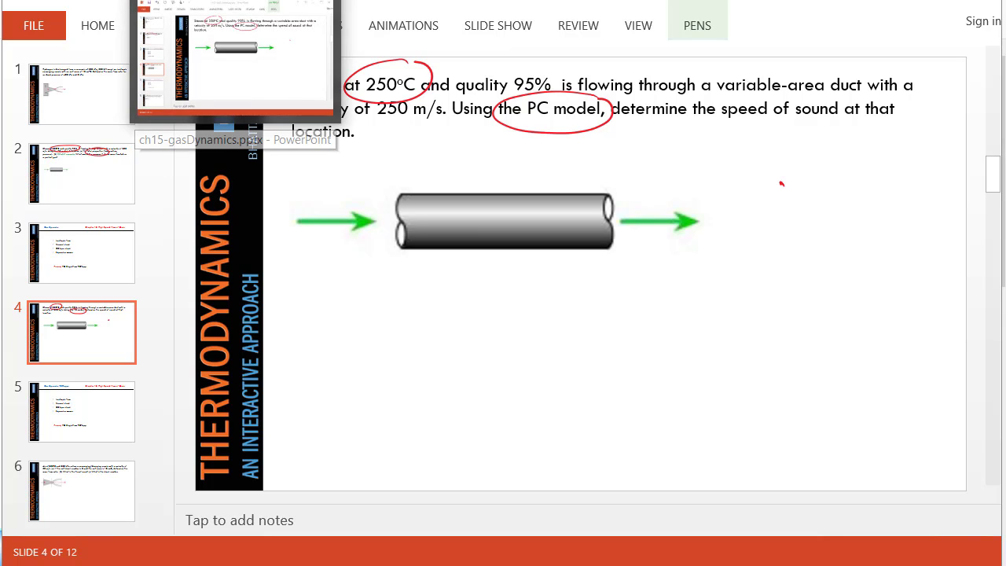
{"action": "left_click", "coordinate": [236, 2]}
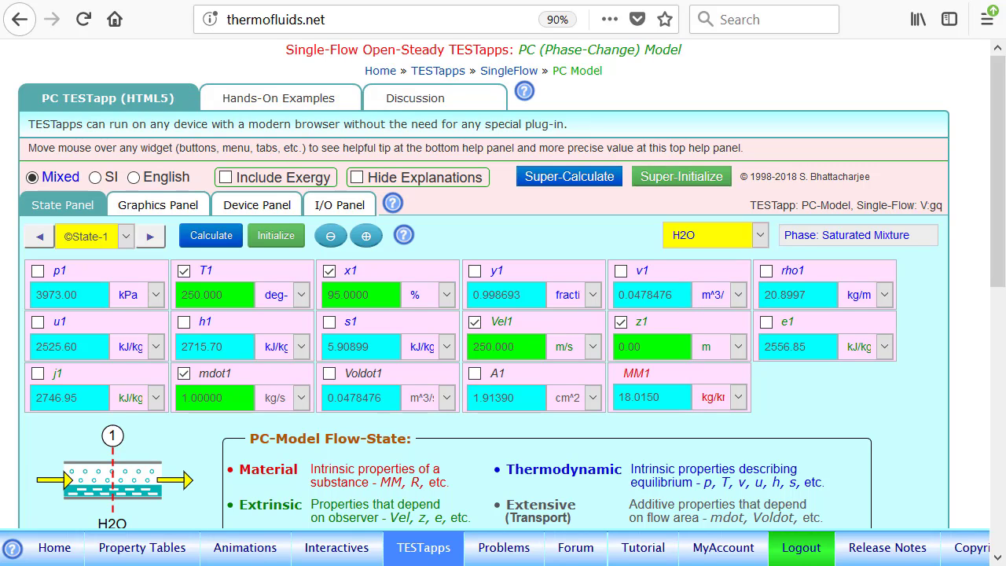
{"action": "mouse_move", "coordinate": [589, 52]}
{"action": "left_mouse_down"}
{"action": "mouse_move", "coordinate": [558, 96]}
{"action": "mouse_move", "coordinate": [588, 51]}
{"action": "left_mouse_up"}
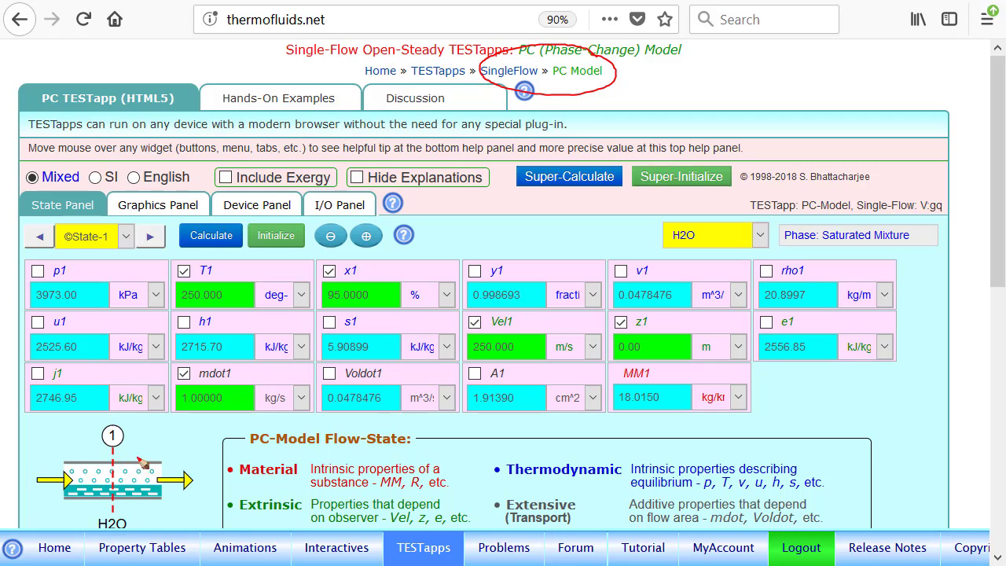
{"action": "mouse_move", "coordinate": [138, 451]}
{"action": "left_mouse_down"}
{"action": "mouse_move", "coordinate": [106, 533]}
{"action": "mouse_move", "coordinate": [124, 453]}
{"action": "left_mouse_up"}
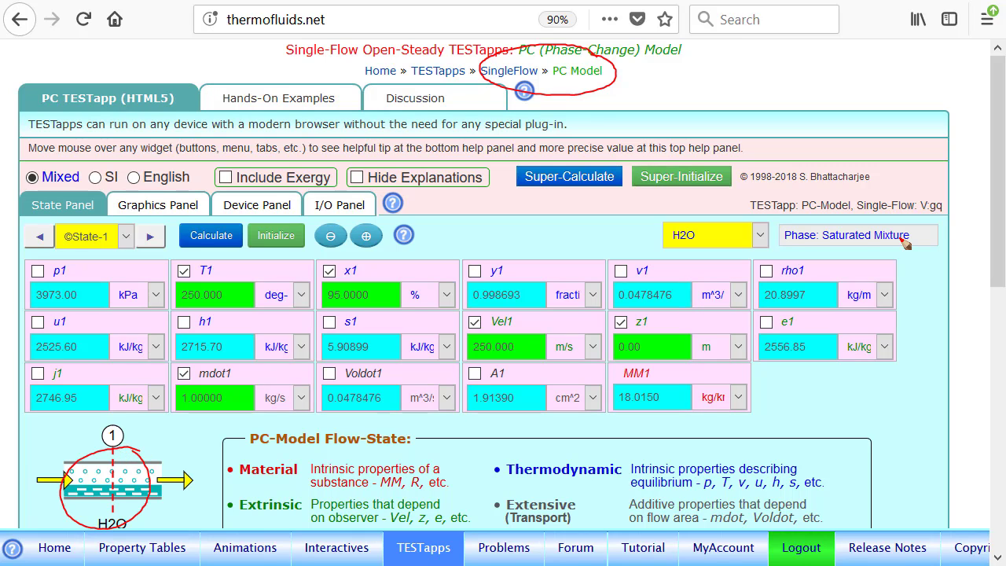
{"action": "mouse_move", "coordinate": [903, 220]}
{"action": "left_mouse_down"}
{"action": "mouse_move", "coordinate": [830, 230]}
{"action": "mouse_move", "coordinate": [906, 226]}
{"action": "left_mouse_up"}
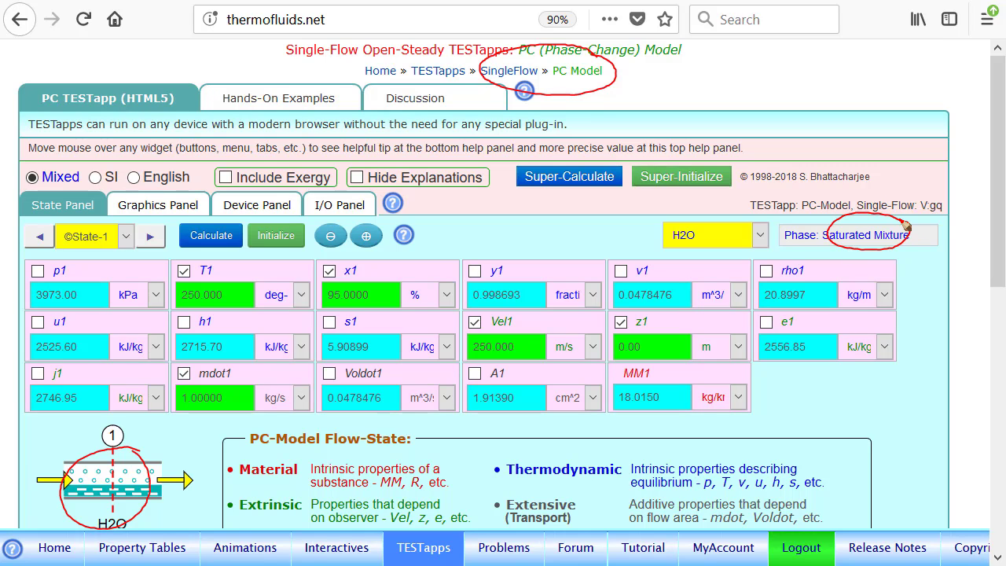
Step: Circle State-1's temperature T1, quality x1, mass flow rate mdot1 and flow area A1, and clear the markings
{"action": "mouse_move", "coordinate": [203, 275]}
{"action": "left_mouse_down"}
{"action": "mouse_move", "coordinate": [170, 273]}
{"action": "mouse_move", "coordinate": [208, 264]}
{"action": "left_mouse_up"}
{"action": "mouse_move", "coordinate": [339, 257]}
{"action": "left_mouse_down"}
{"action": "mouse_move", "coordinate": [328, 260]}
{"action": "mouse_move", "coordinate": [319, 293]}
{"action": "left_mouse_up"}
{"action": "left_click_drag", "start_coordinate": [351, 260], "coordinate": [344, 287]}
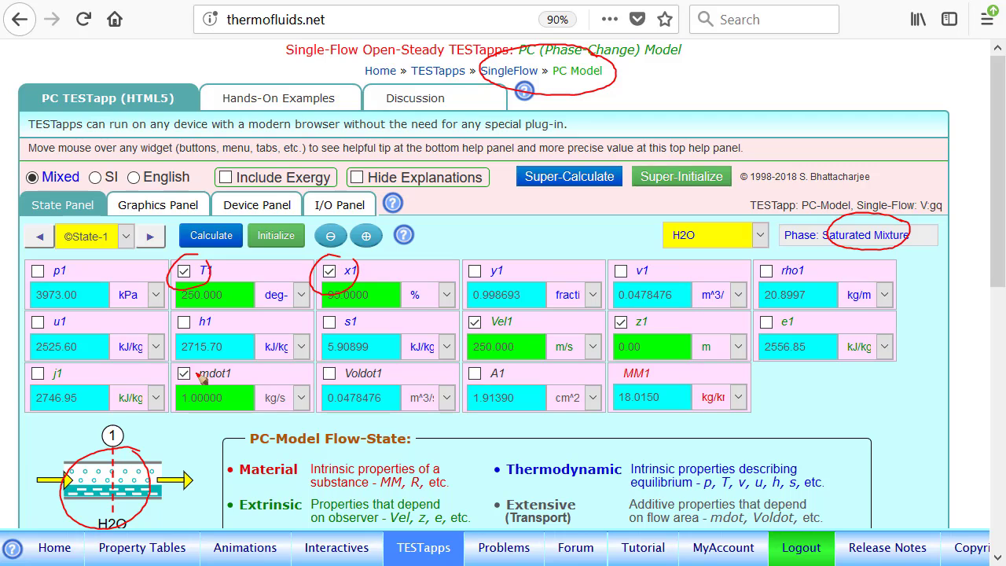
{"action": "mouse_move", "coordinate": [196, 364]}
{"action": "left_mouse_down"}
{"action": "mouse_move", "coordinate": [168, 374]}
{"action": "mouse_move", "coordinate": [182, 393]}
{"action": "left_mouse_up"}
{"action": "mouse_move", "coordinate": [512, 380]}
{"action": "left_mouse_down"}
{"action": "mouse_move", "coordinate": [470, 424]}
{"action": "mouse_move", "coordinate": [525, 393]}
{"action": "left_mouse_up"}
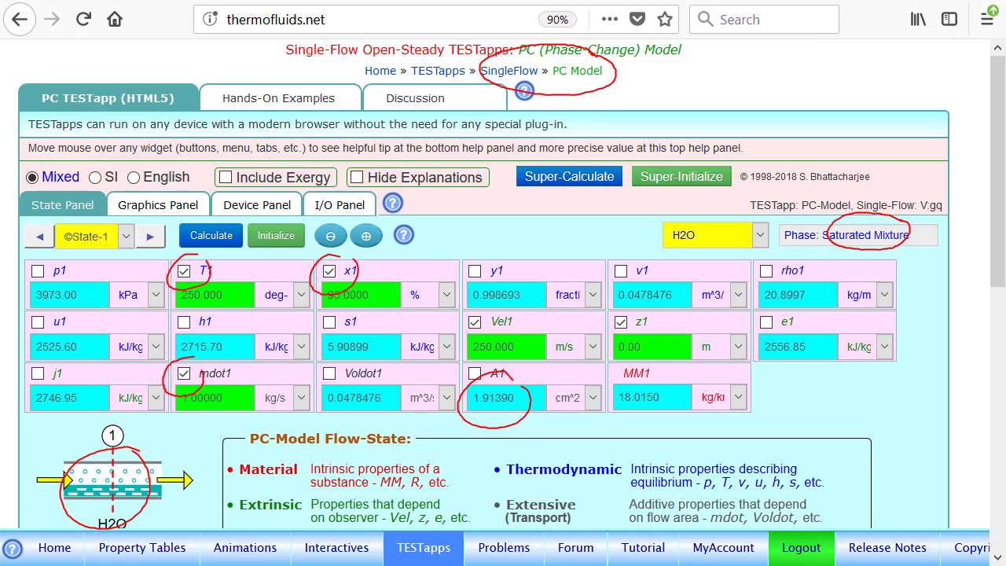
{"action": "key", "text": "Escape"}
Step: Display State-2 and circle its j2, s2, mdot2, Vel2 and A2 entries, and clear the markings
{"action": "left_click", "coordinate": [152, 237]}
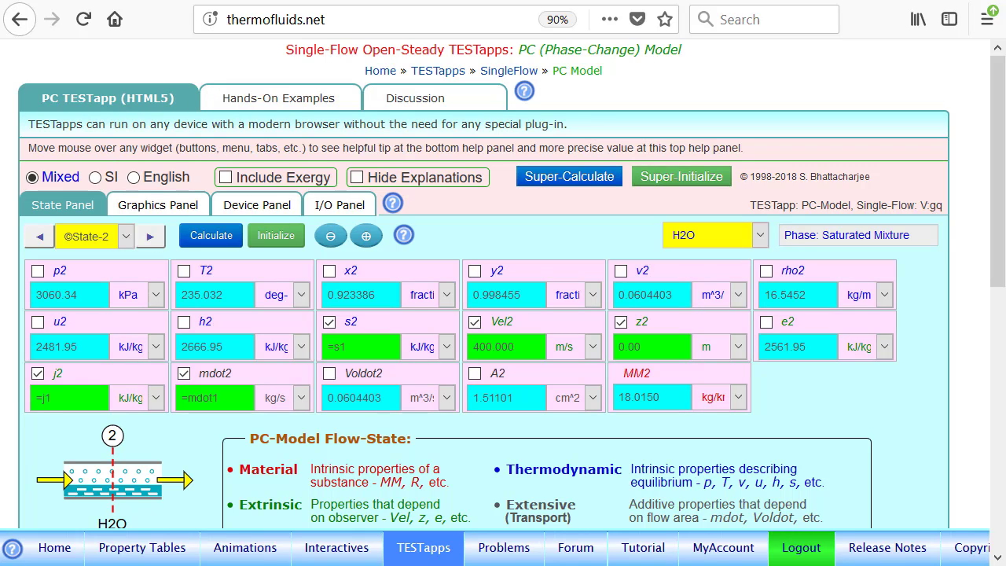
{"action": "mouse_move", "coordinate": [37, 352]}
{"action": "left_mouse_down"}
{"action": "mouse_move", "coordinate": [79, 399]}
{"action": "mouse_move", "coordinate": [46, 358]}
{"action": "left_mouse_up"}
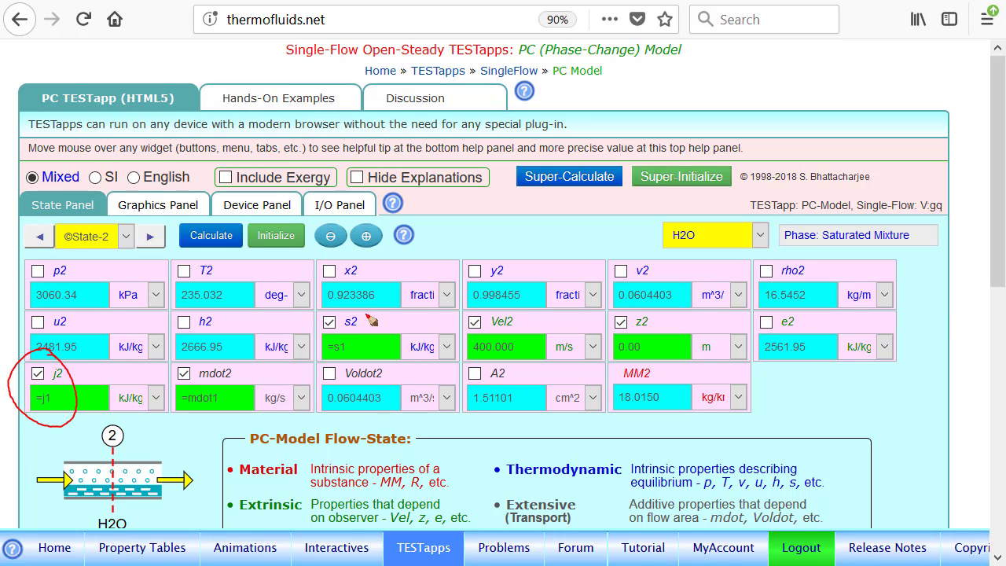
{"action": "mouse_move", "coordinate": [370, 317]}
{"action": "left_mouse_down"}
{"action": "mouse_move", "coordinate": [308, 359]}
{"action": "mouse_move", "coordinate": [359, 305]}
{"action": "left_mouse_up"}
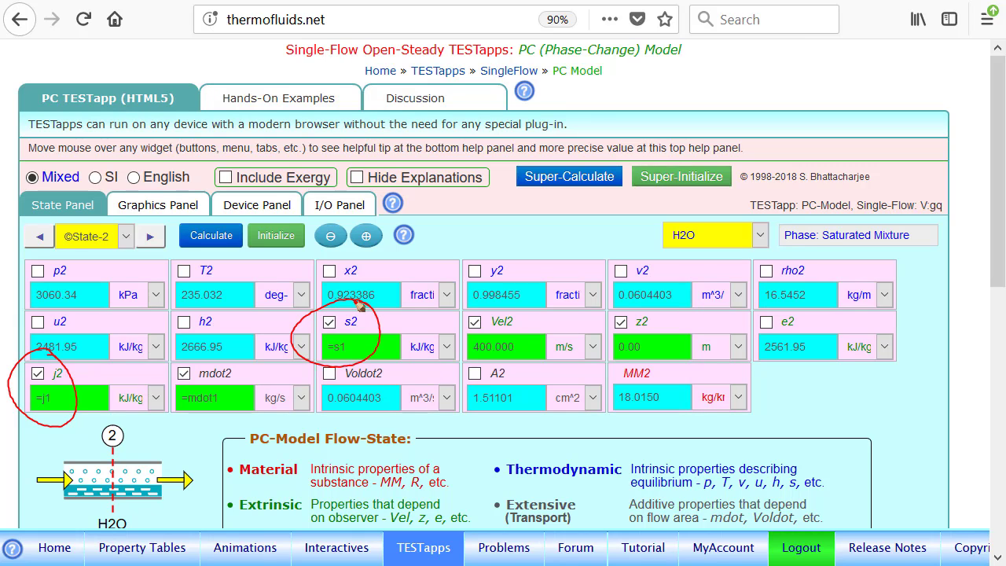
{"action": "mouse_move", "coordinate": [224, 371]}
{"action": "left_mouse_down"}
{"action": "mouse_move", "coordinate": [210, 360]}
{"action": "mouse_move", "coordinate": [189, 423]}
{"action": "mouse_move", "coordinate": [198, 358]}
{"action": "left_mouse_up"}
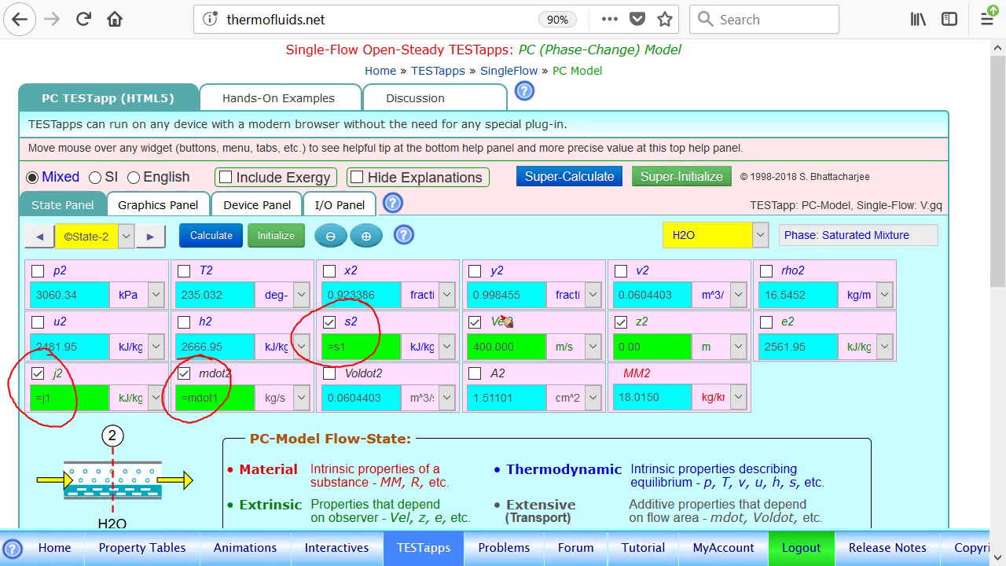
{"action": "mouse_move", "coordinate": [507, 322]}
{"action": "left_mouse_down"}
{"action": "mouse_move", "coordinate": [503, 312]}
{"action": "mouse_move", "coordinate": [452, 356]}
{"action": "mouse_move", "coordinate": [494, 307]}
{"action": "left_mouse_up"}
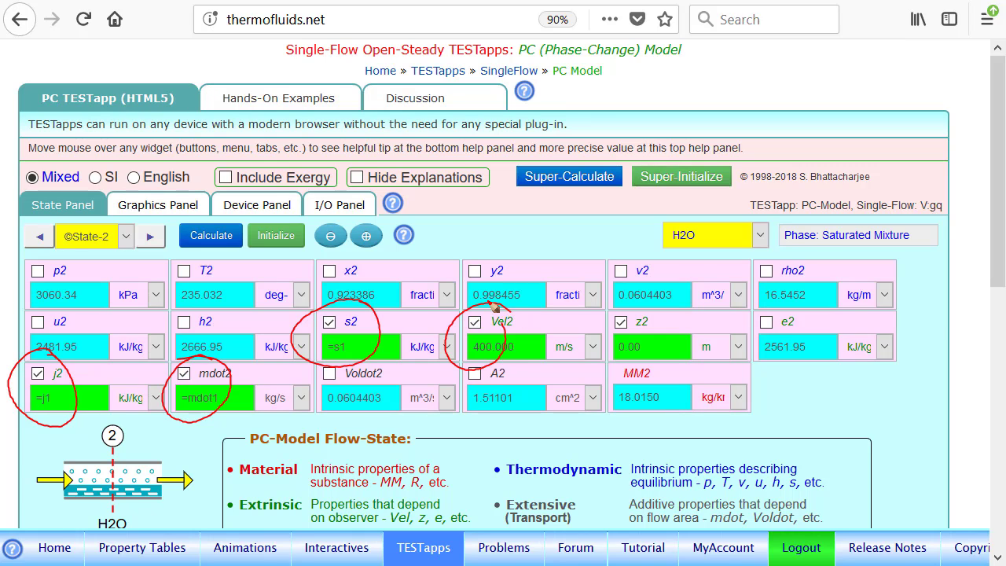
{"action": "mouse_move", "coordinate": [515, 389]}
{"action": "left_mouse_down"}
{"action": "mouse_move", "coordinate": [502, 374]}
{"action": "mouse_move", "coordinate": [483, 424]}
{"action": "mouse_move", "coordinate": [500, 381]}
{"action": "left_mouse_up"}
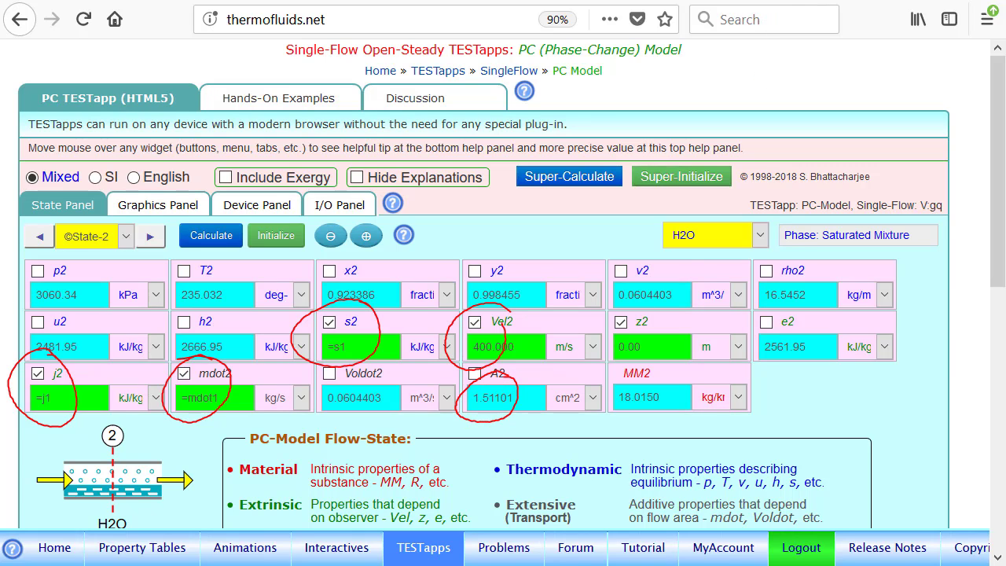
{"action": "key", "text": "Escape"}
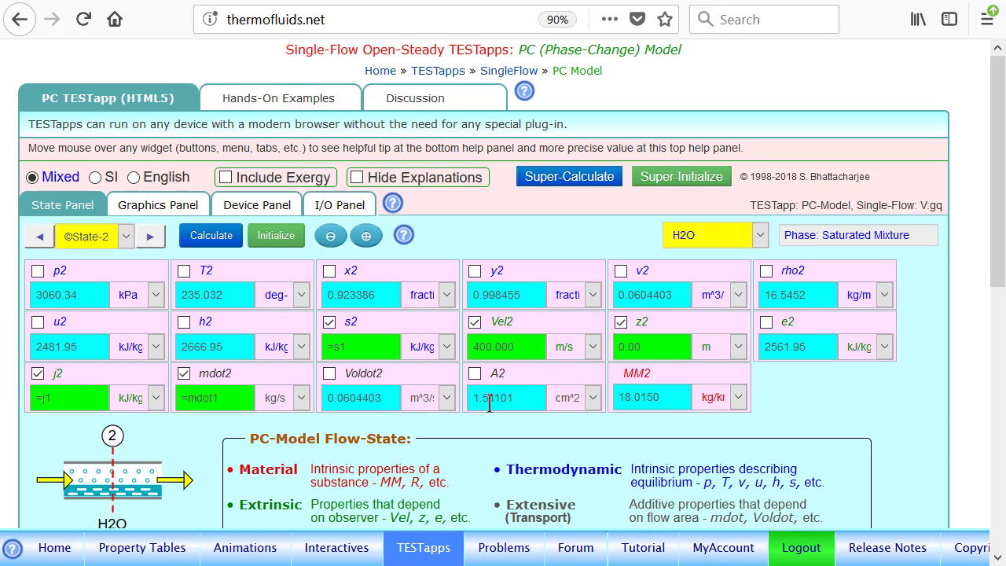
Step: Compare State-1, State-2 and State-3, and examine the precise values of velocity Vel3 and flow area A3
{"action": "left_click", "coordinate": [40, 238]}
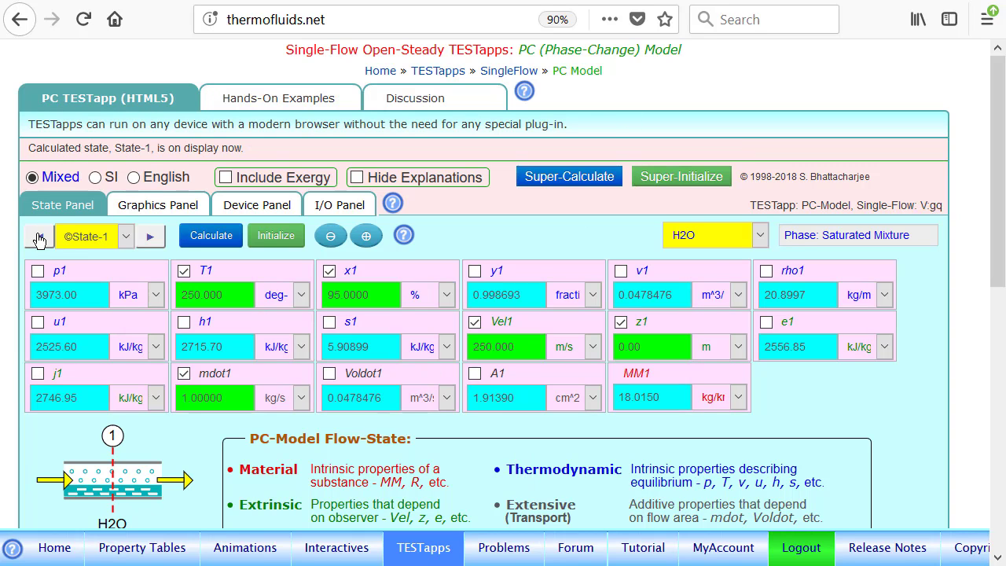
{"action": "left_click", "coordinate": [152, 237]}
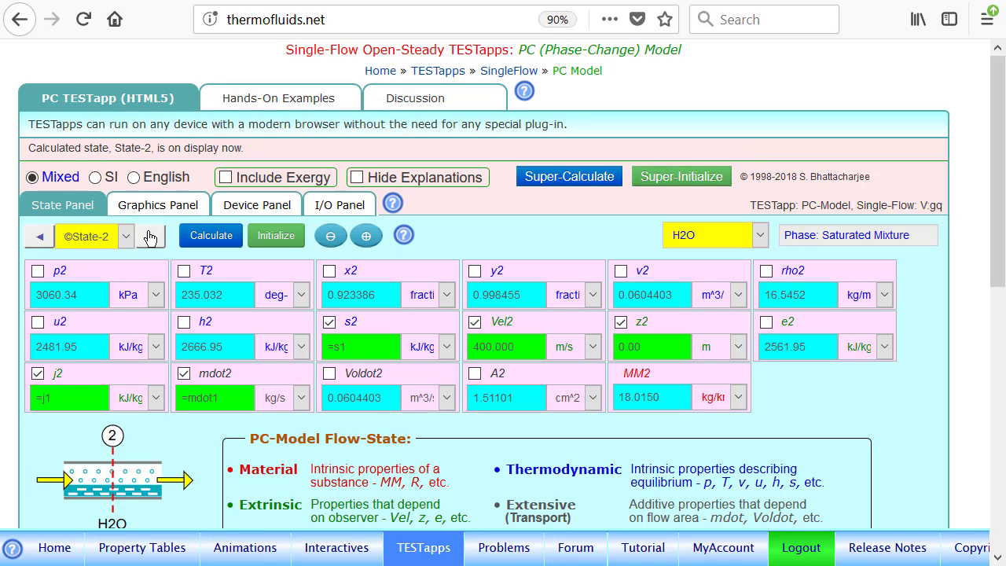
{"action": "left_click", "coordinate": [149, 238]}
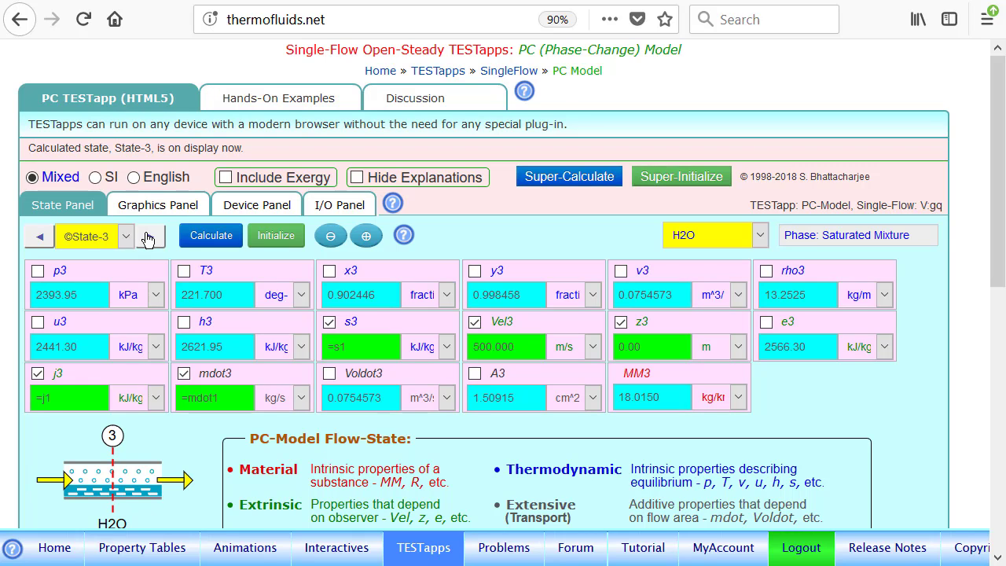
{"action": "left_click", "coordinate": [514, 346]}
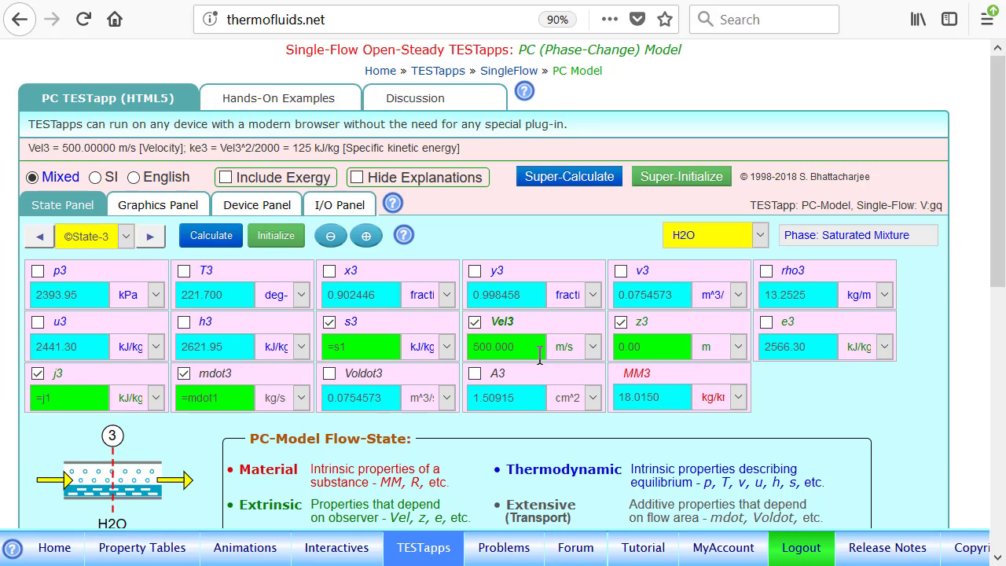
{"action": "left_click", "coordinate": [511, 399]}
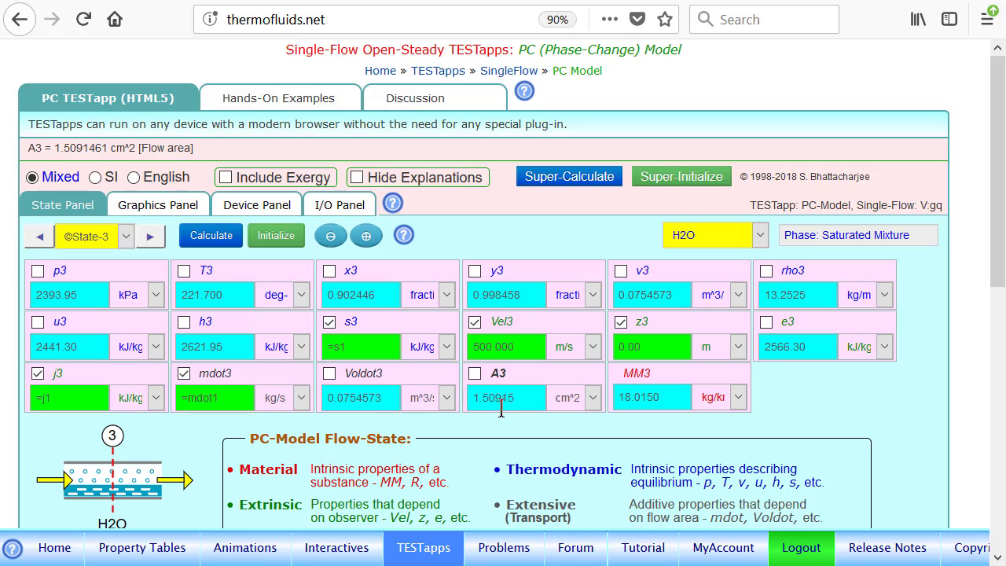
Step: Browse back and forth between State-2, State-3 and State-4 to compare how flow area changes with velocity
{"action": "left_click", "coordinate": [39, 238]}
{"action": "left_click", "coordinate": [149, 237]}
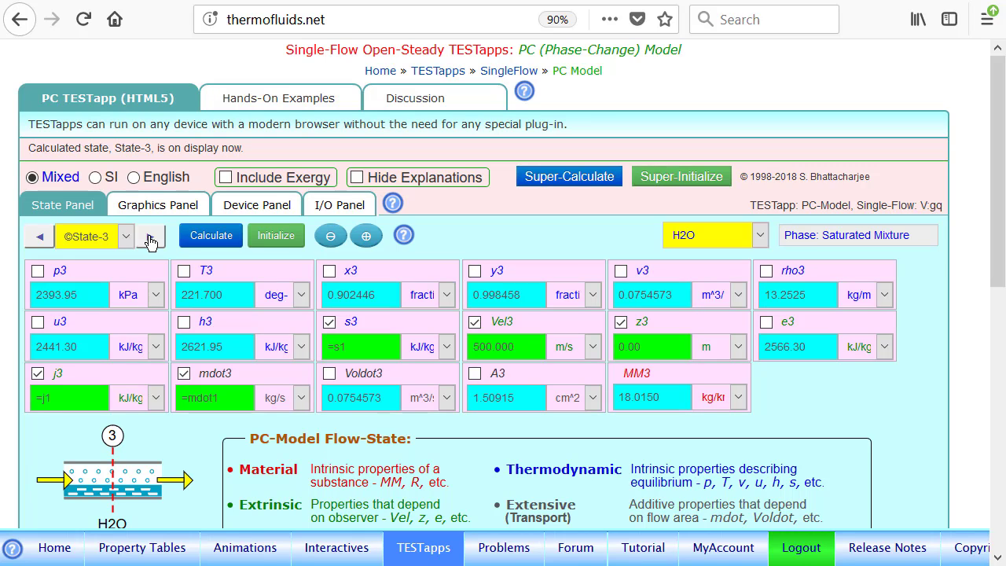
{"action": "left_click", "coordinate": [152, 242]}
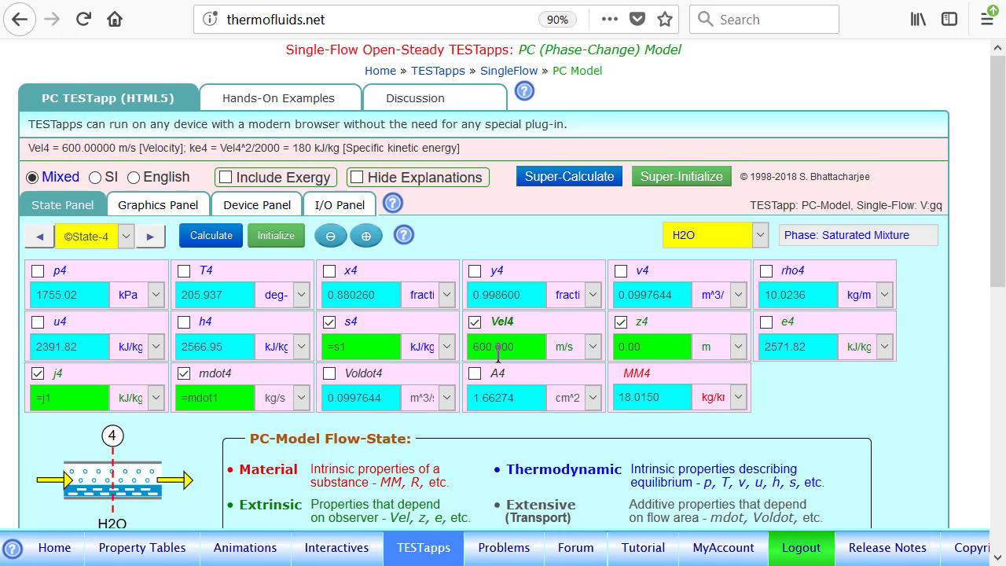
{"action": "left_click", "coordinate": [38, 240]}
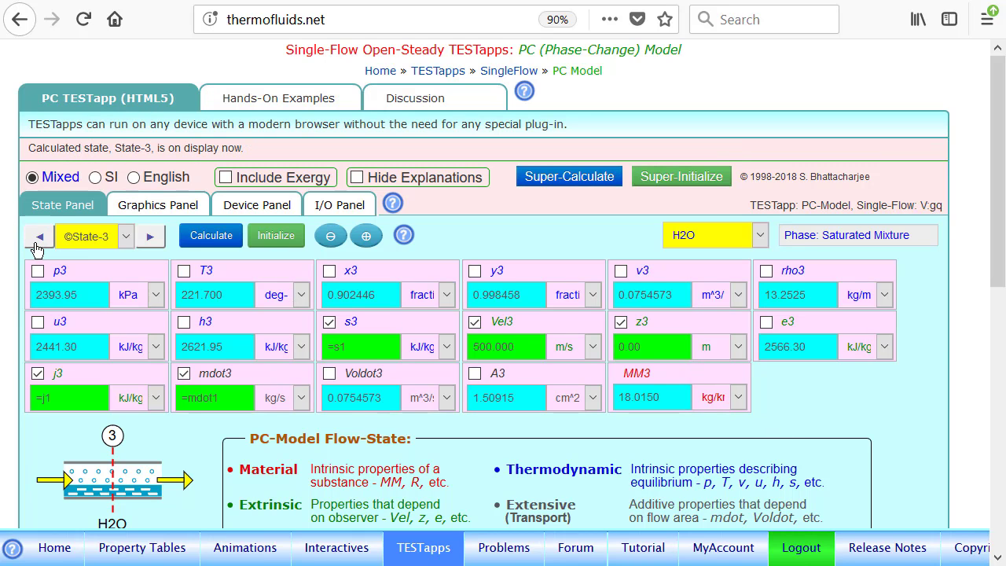
{"action": "left_click", "coordinate": [38, 238]}
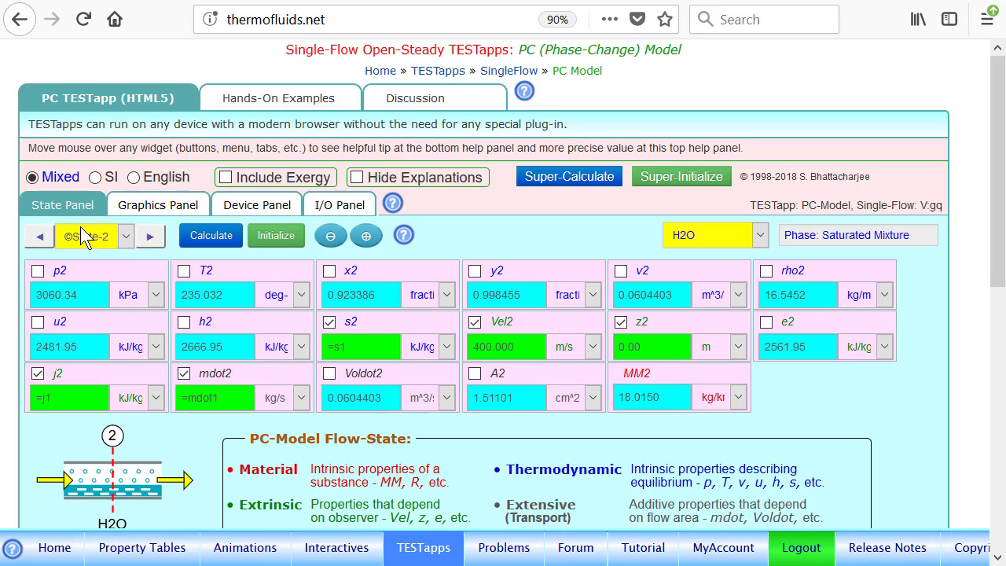
{"action": "left_click", "coordinate": [146, 238]}
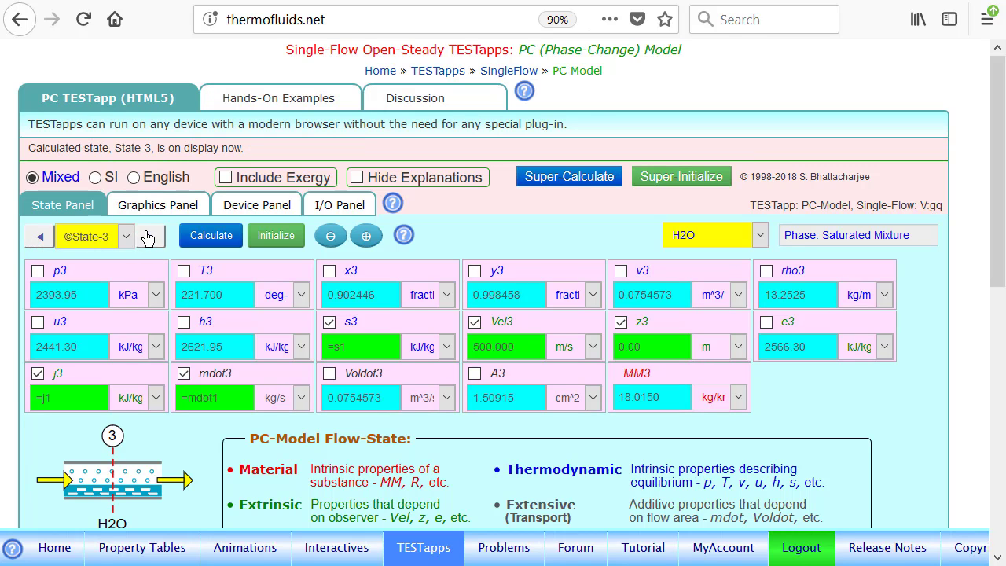